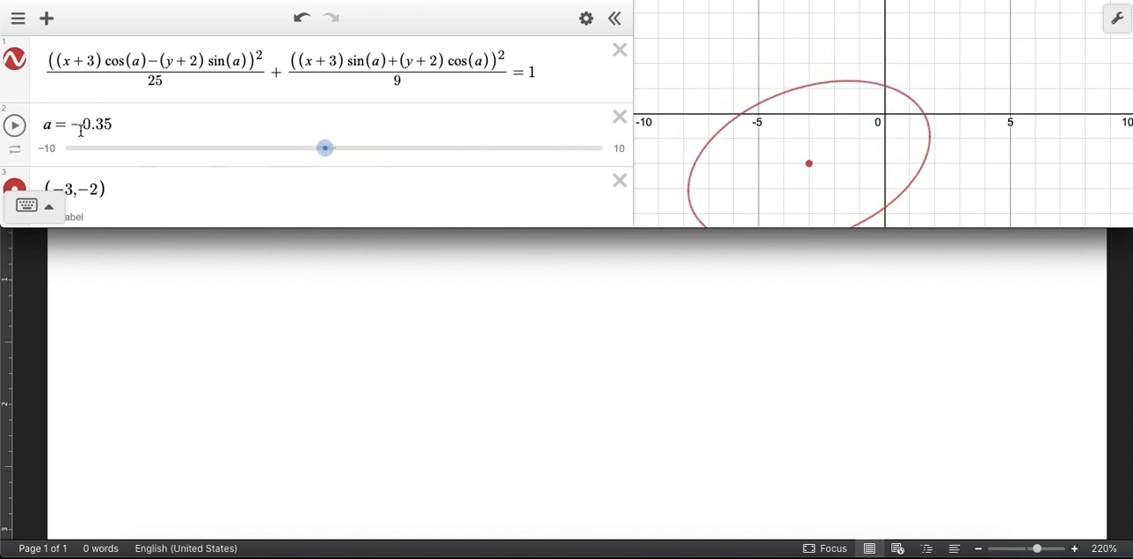
Step: Rotate the ellipse by setting a to 0.3 and 2.77, highlighting the rotated x and y expressions in the numerators in between
mouse_move(325, 154)
left_mouse_down()
mouse_move(261, 154)
mouse_move(341, 149)
left_mouse_up()
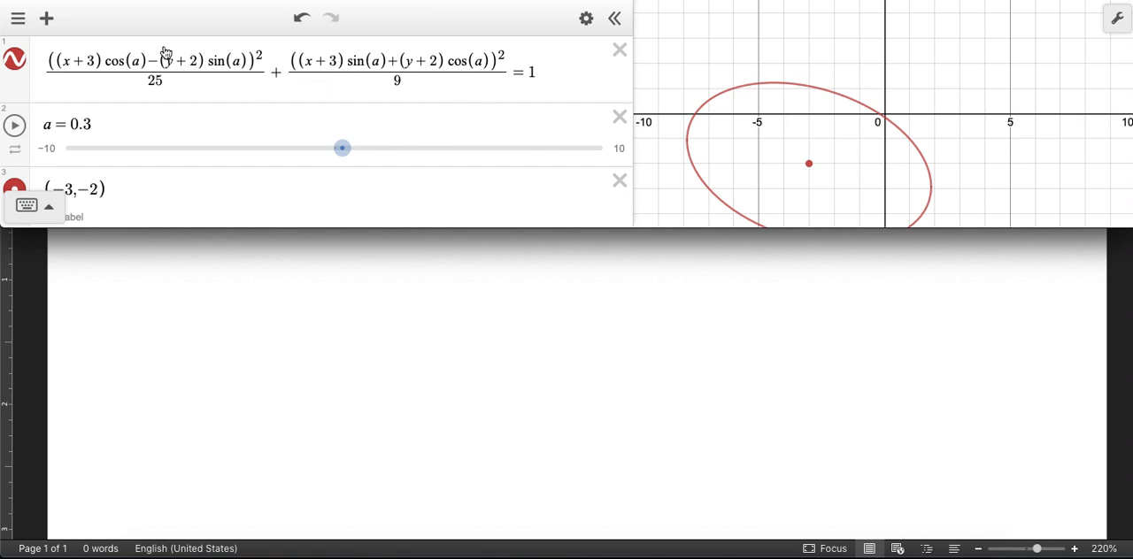
left_click_drag(56, 60, 236, 61)
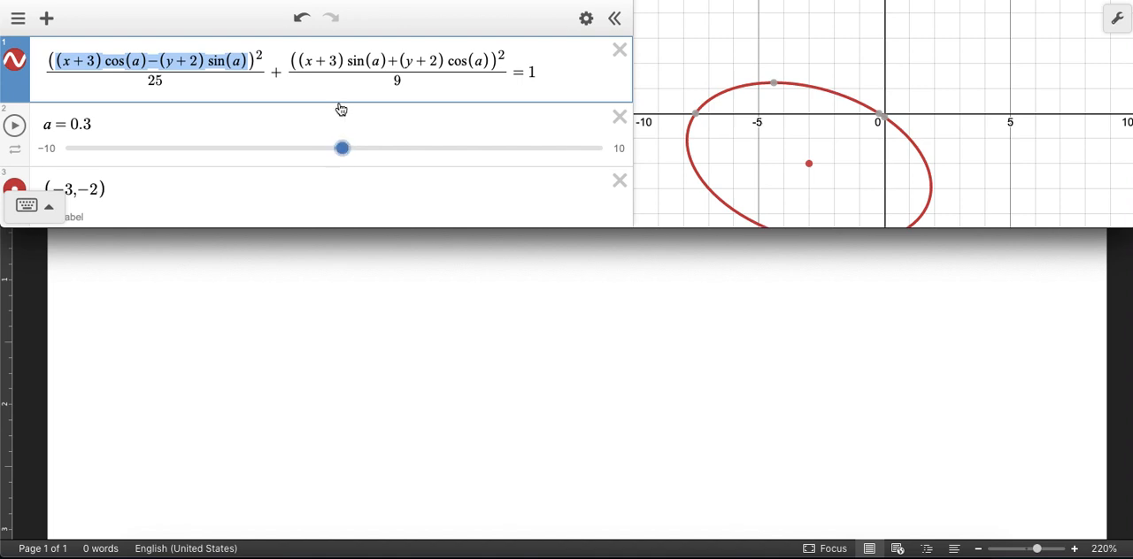
left_click(300, 60)
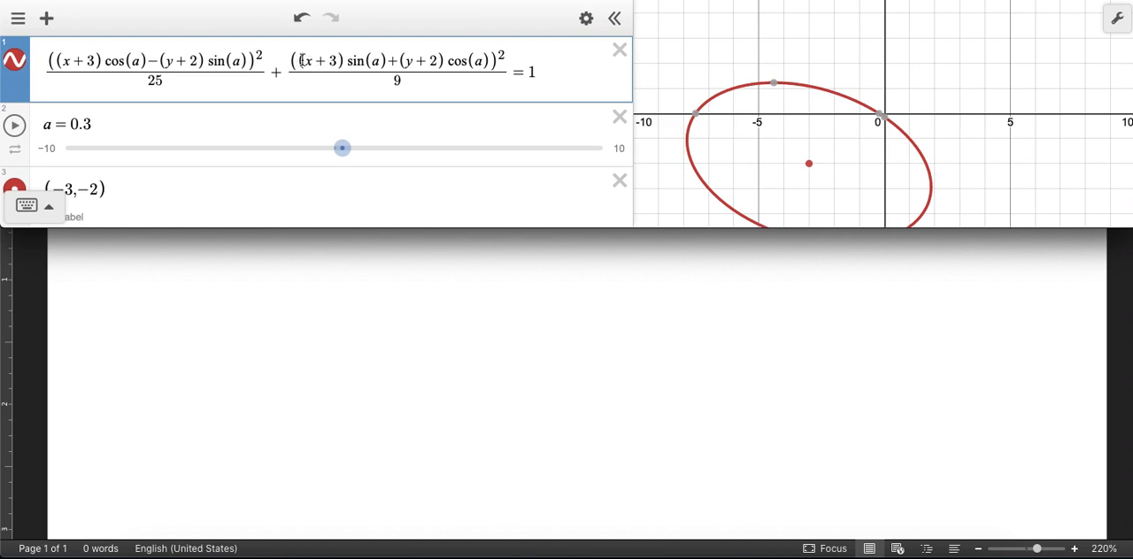
left_click_drag(297, 61, 493, 60)
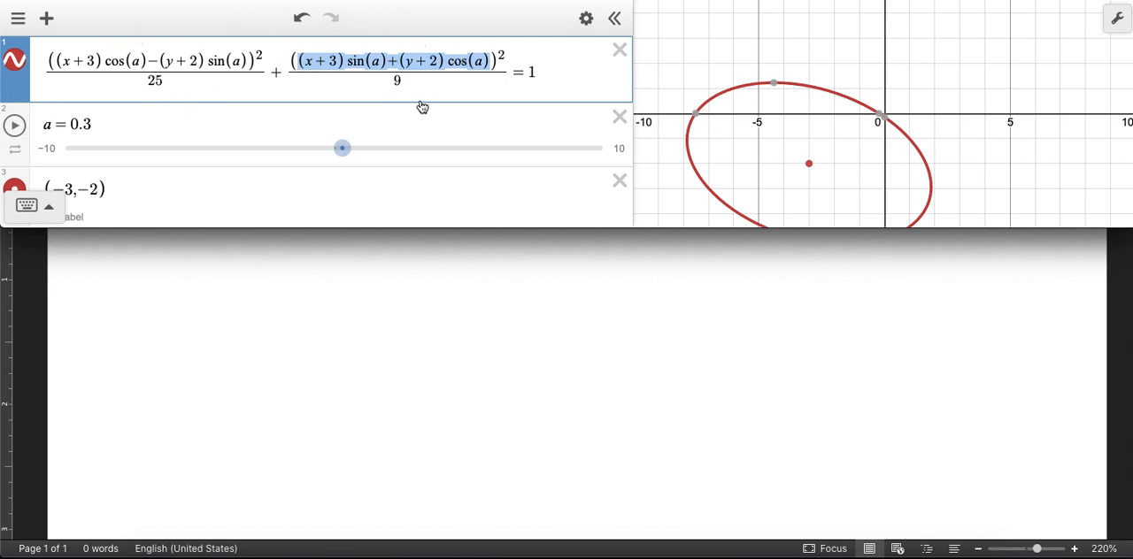
left_click_drag(342, 147, 408, 159)
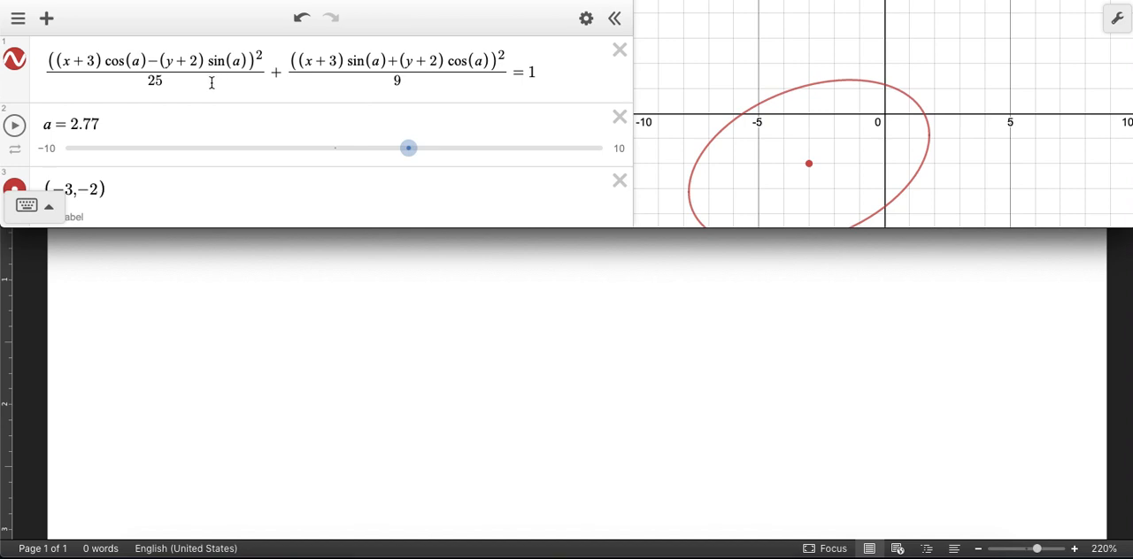
Step: Change the ellipse's first denominator to 16 and rotate the curve to a = −0.5
left_click(177, 81)
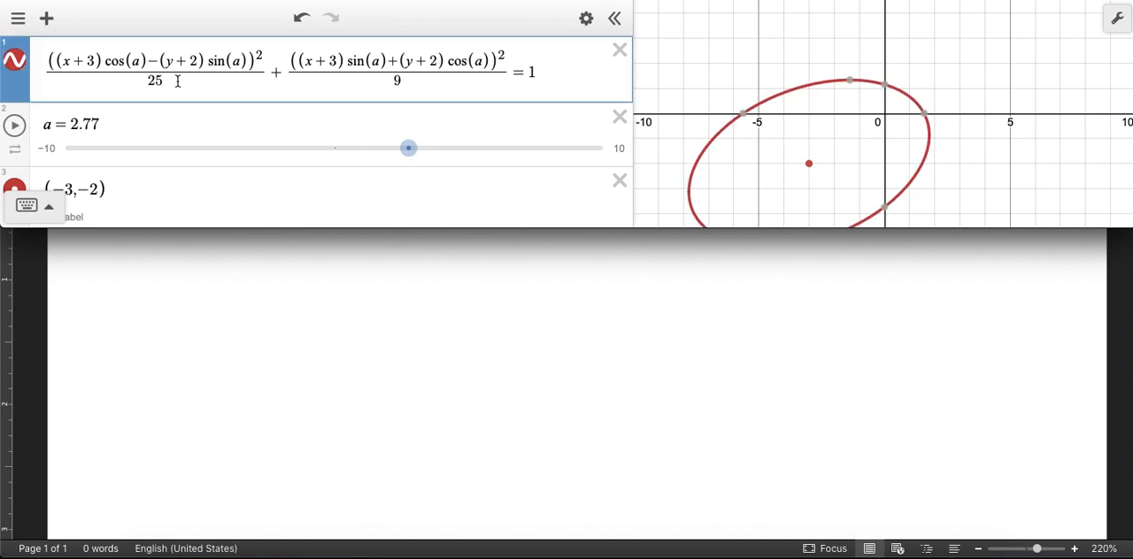
key("BackSpace")
key("BackSpace")
type("16")
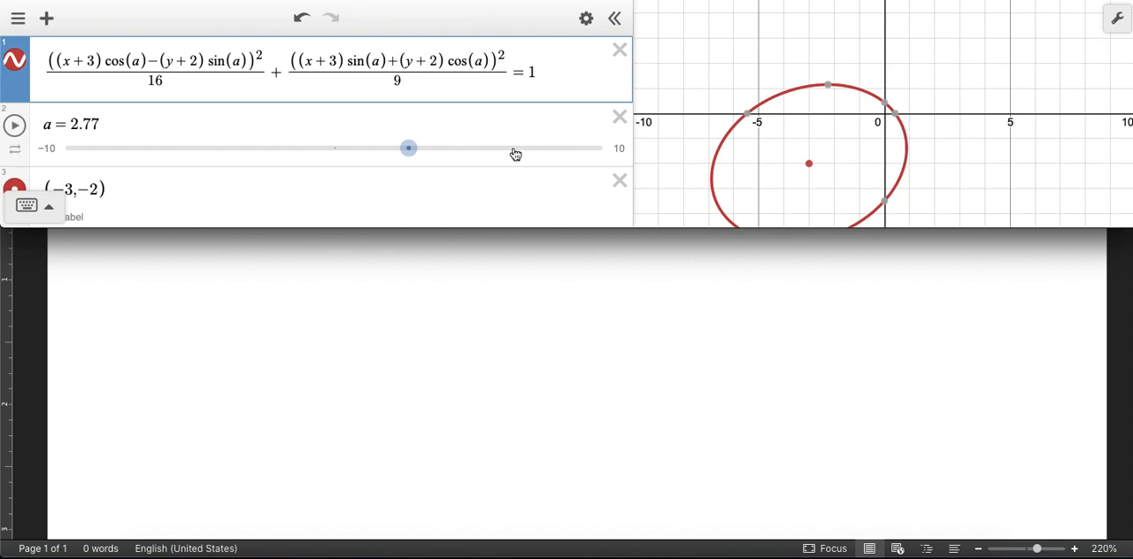
left_click_drag(408, 153, 322, 172)
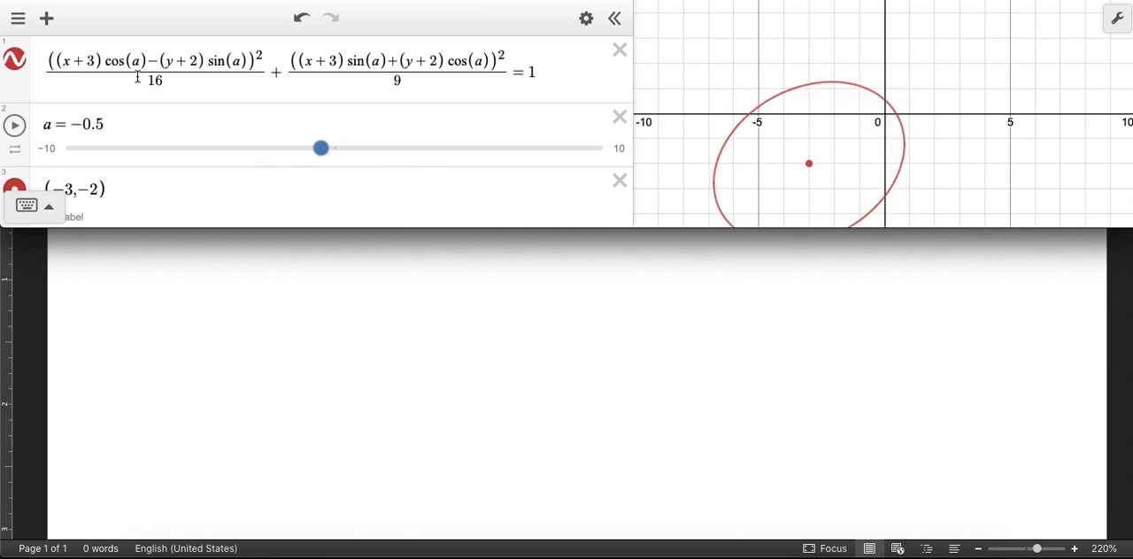
Step: Replace x+3 with x+5 in both numerators of the first ellipse equation
left_click(93, 60)
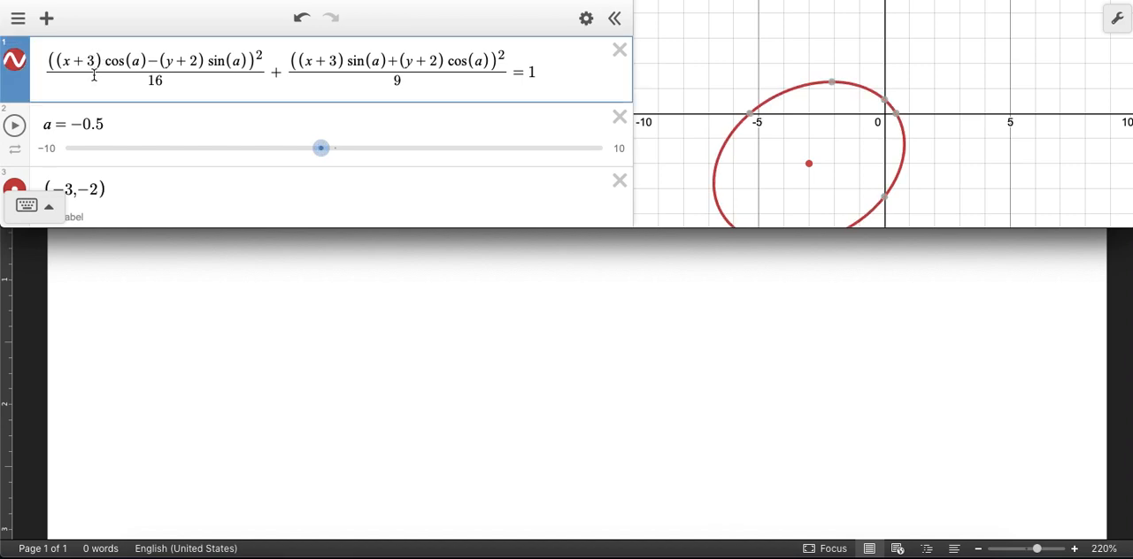
key("BackSpace")
type("5")
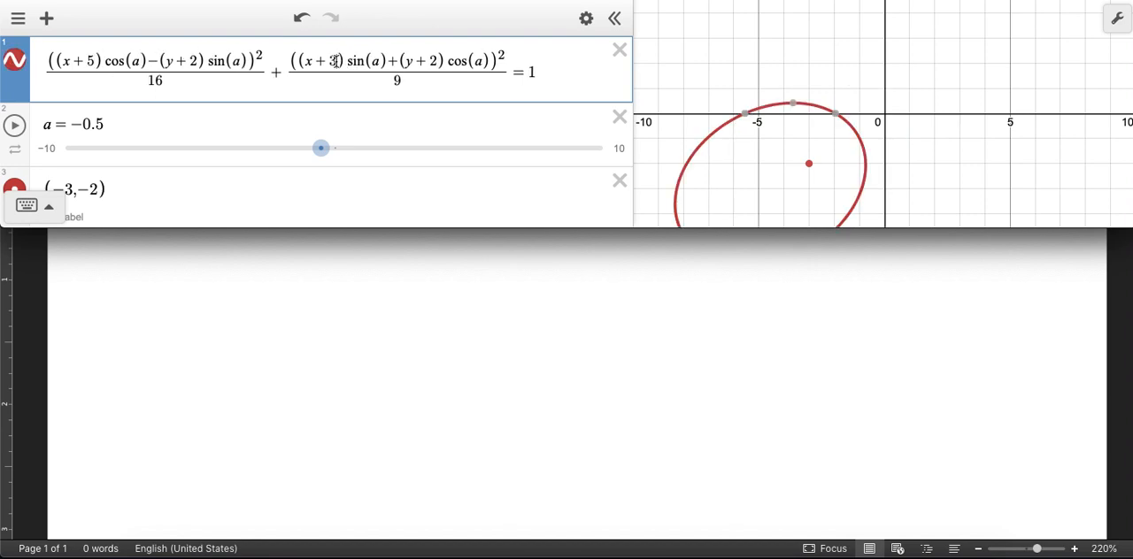
key("BackSpace")
type("5")
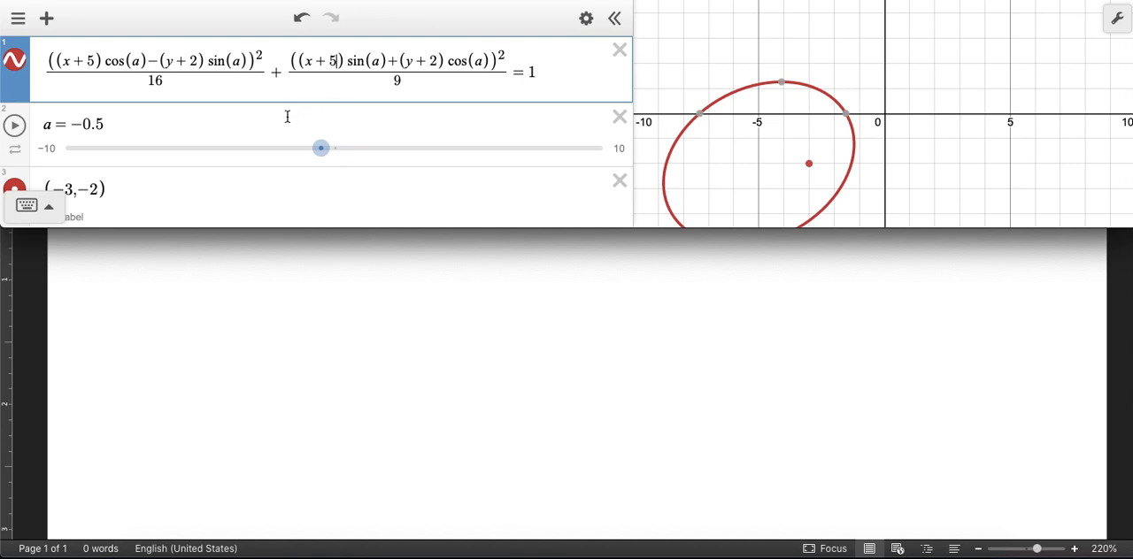
Step: Change the plotted centre point to (−5, −2) and rotate the ellipse to a = −0.1
left_click(70, 183)
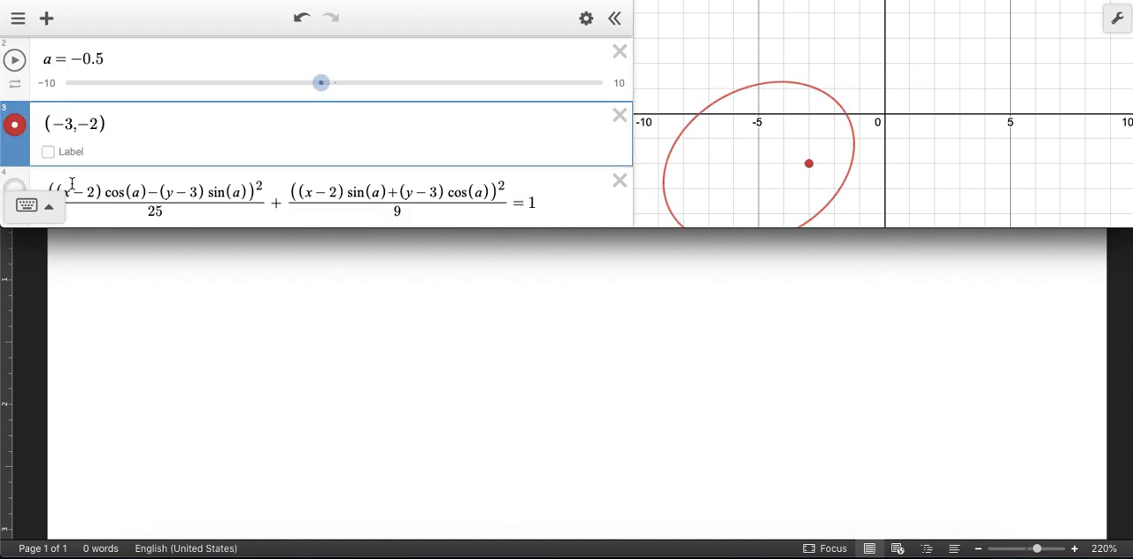
key("BackSpace")
type("5")
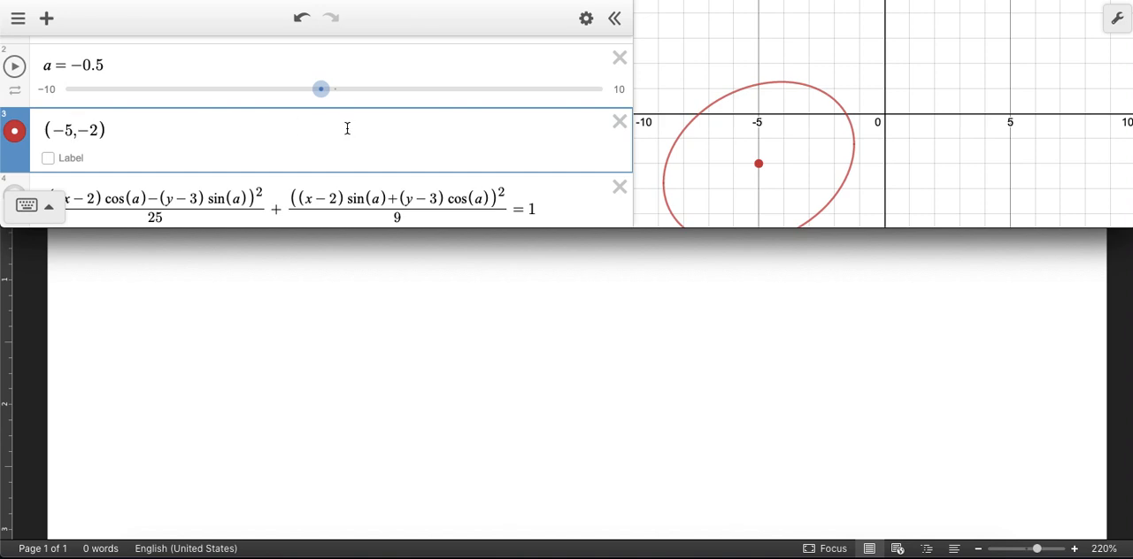
scroll(347, 129, "up", 2)
mouse_move(324, 151)
left_mouse_down()
mouse_move(357, 154)
mouse_move(305, 156)
mouse_move(359, 156)
mouse_move(319, 156)
mouse_move(332, 141)
left_mouse_up()
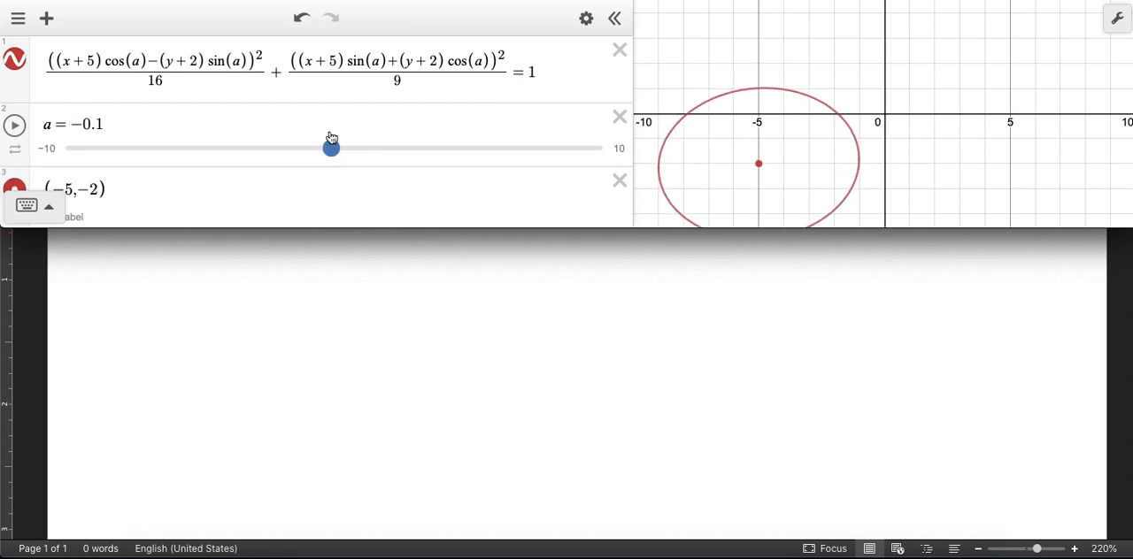
Step: Turn the ellipse into a hyperbola by changing the sign between the two fractions to minus
left_click(278, 70)
key("BackSpace")
type("-")
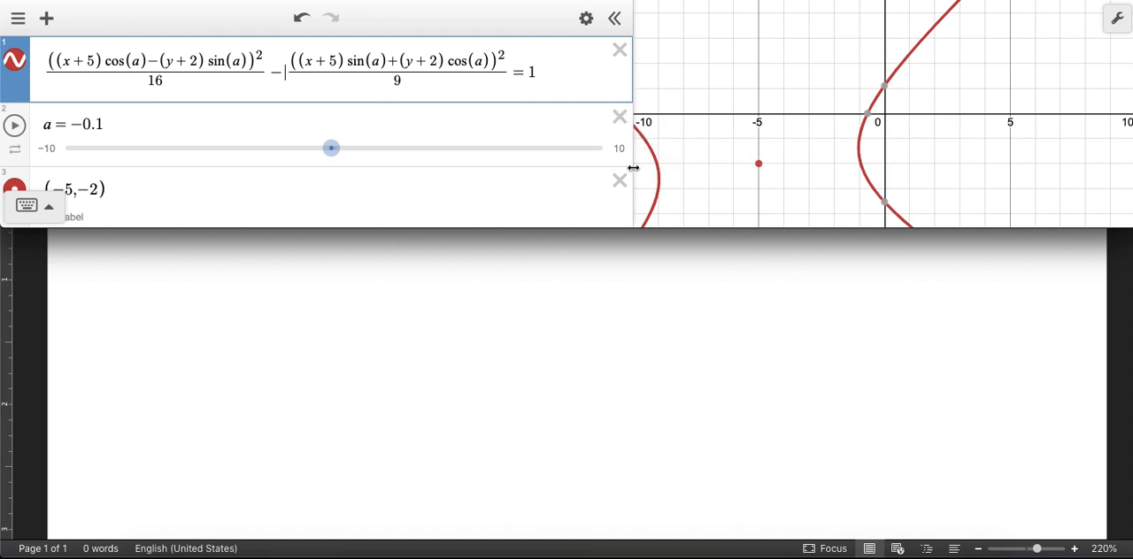
Step: Enlarge the graphing area and window, and rotate the hyperbola through a = 0.2 to a = −0.2
left_click_drag(635, 158, 390, 159)
mouse_move(218, 154)
left_mouse_down()
mouse_move(255, 152)
mouse_move(220, 154)
left_mouse_up()
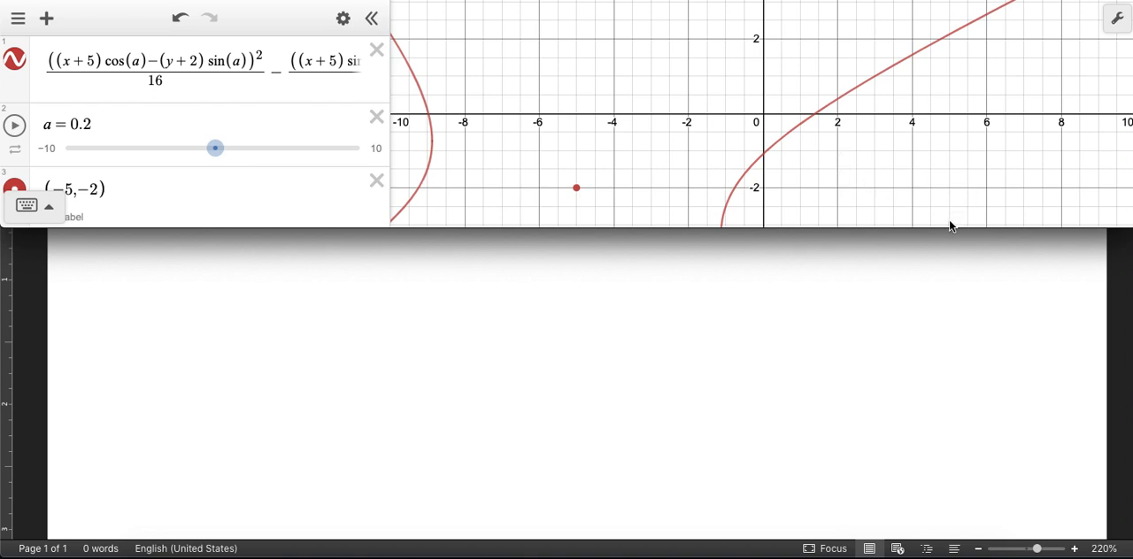
left_click_drag(948, 227, 945, 500)
scroll(746, 299, "down", 4)
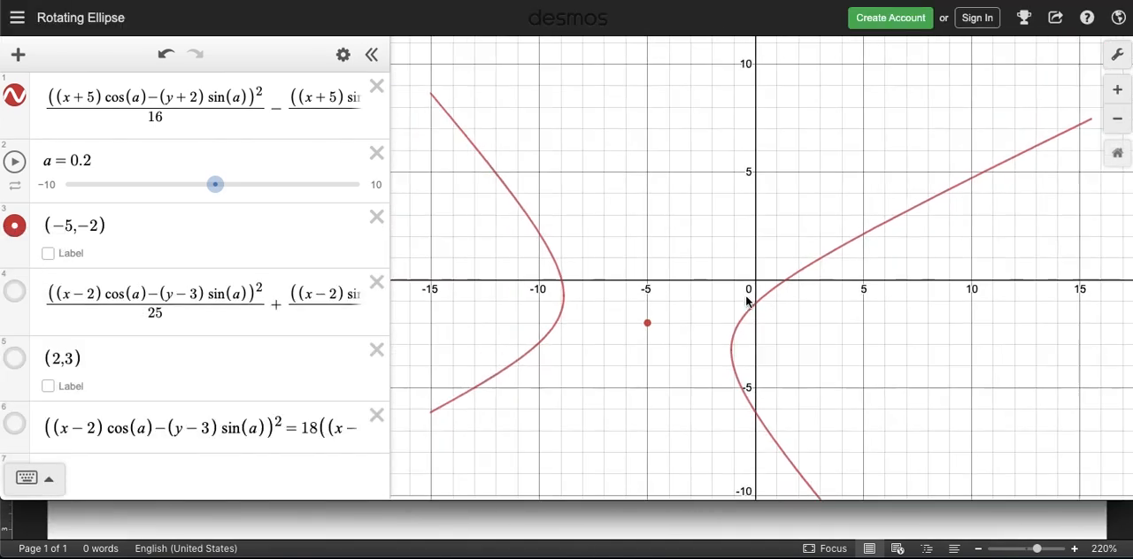
mouse_move(215, 185)
left_mouse_down()
mouse_move(257, 188)
mouse_move(198, 189)
mouse_move(225, 184)
left_mouse_up()
left_click_drag(237, 183, 210, 184)
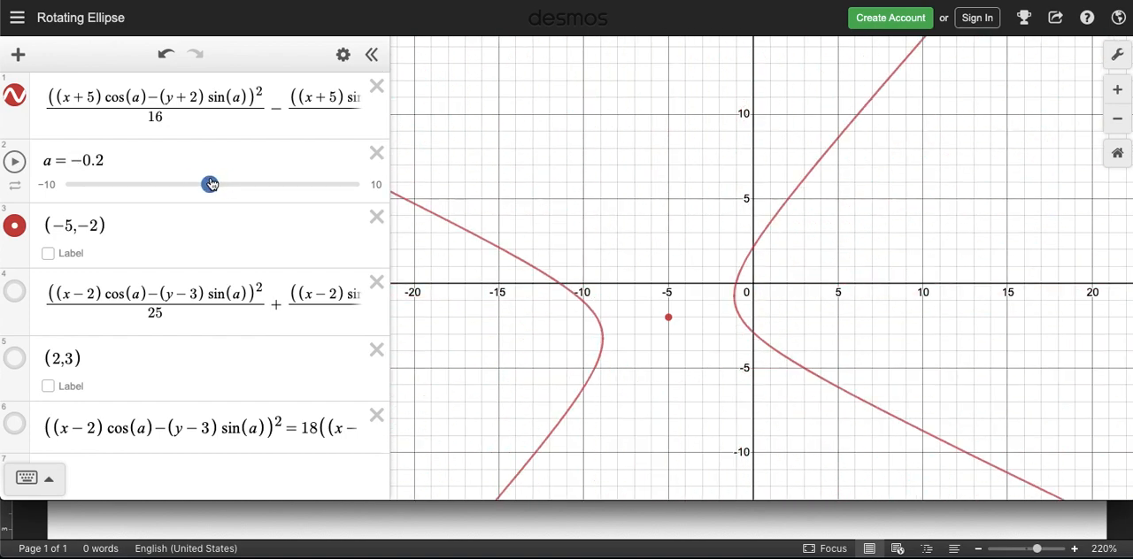
Step: Turn the hyperbola back into an ellipse with a plus sign between the fractions and 25 as the first denominator
left_click(279, 109)
key("BackSpace")
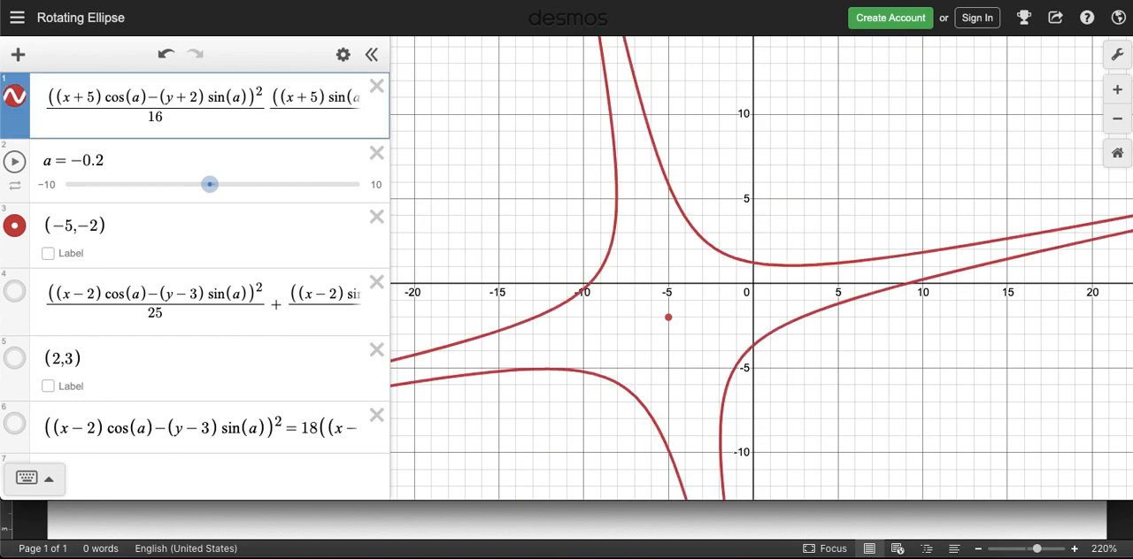
type("+")
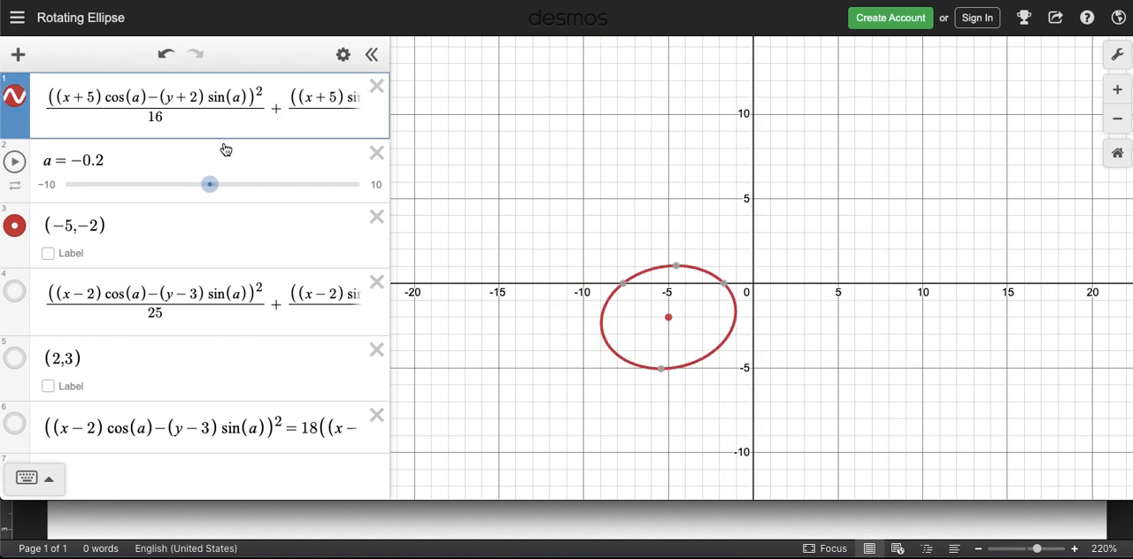
left_click(169, 117)
key("BackSpace")
key("BackSpace")
type("25")
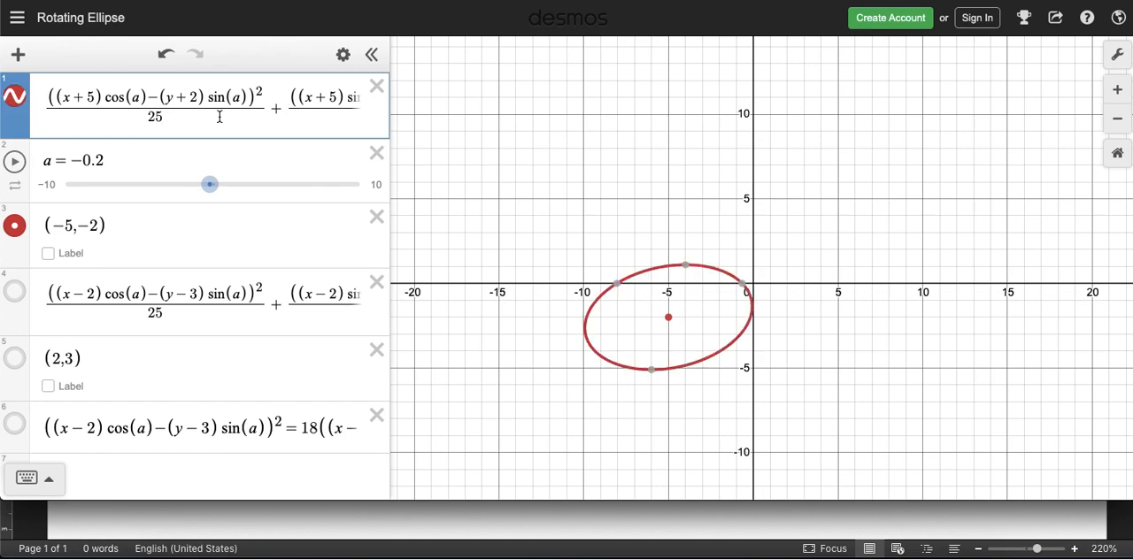
Step: Show the second ellipse from expression 4 and rotate the ellipses using a values of −0.5, 0.6 and −0.8
left_click_drag(209, 184, 204, 184)
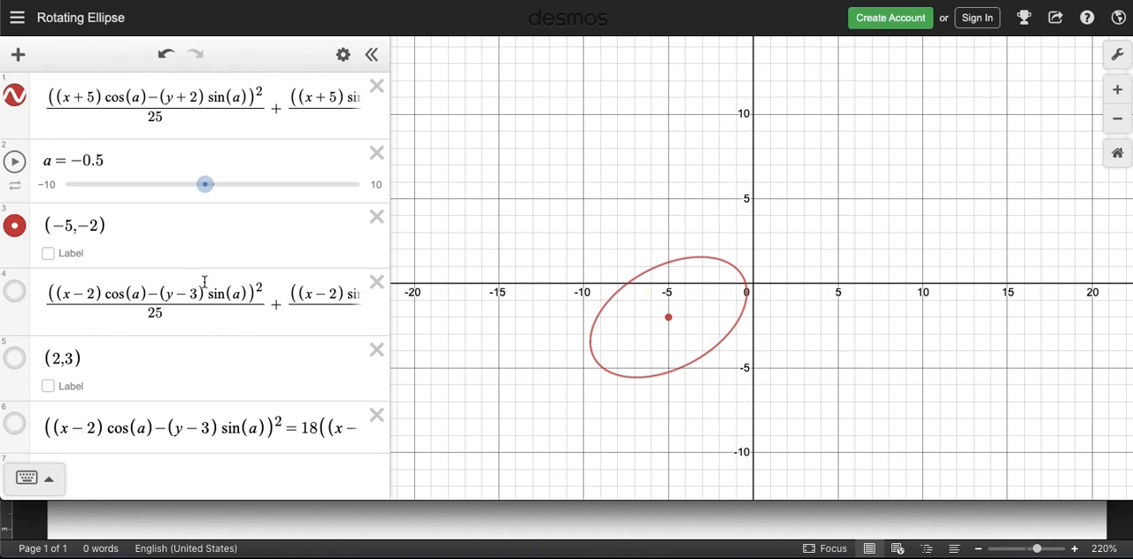
left_click(16, 293)
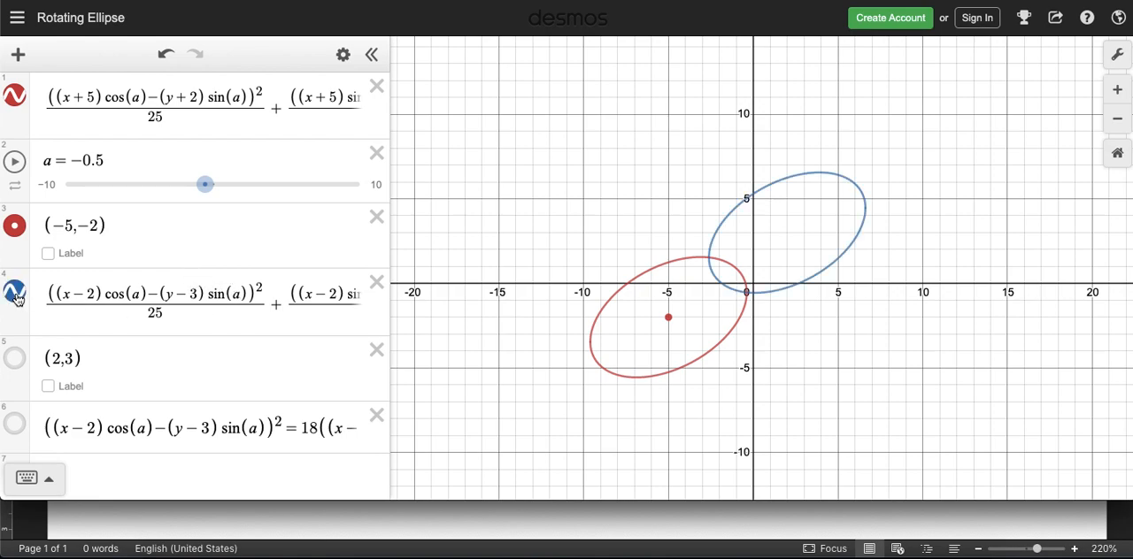
mouse_move(205, 186)
left_mouse_down()
mouse_move(245, 186)
mouse_move(204, 190)
mouse_move(221, 186)
left_mouse_up()
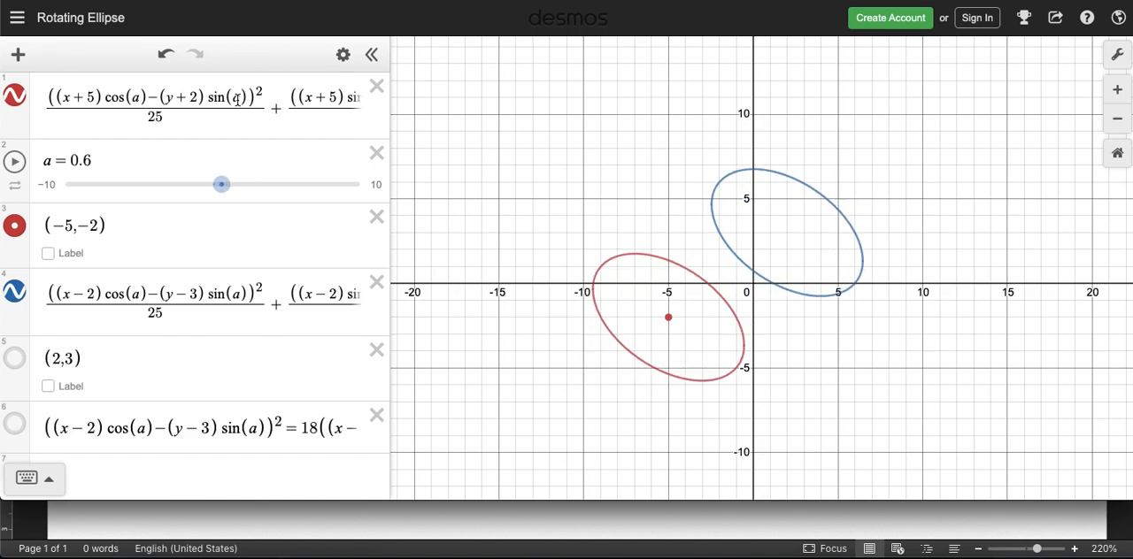
left_click_drag(220, 186, 200, 186)
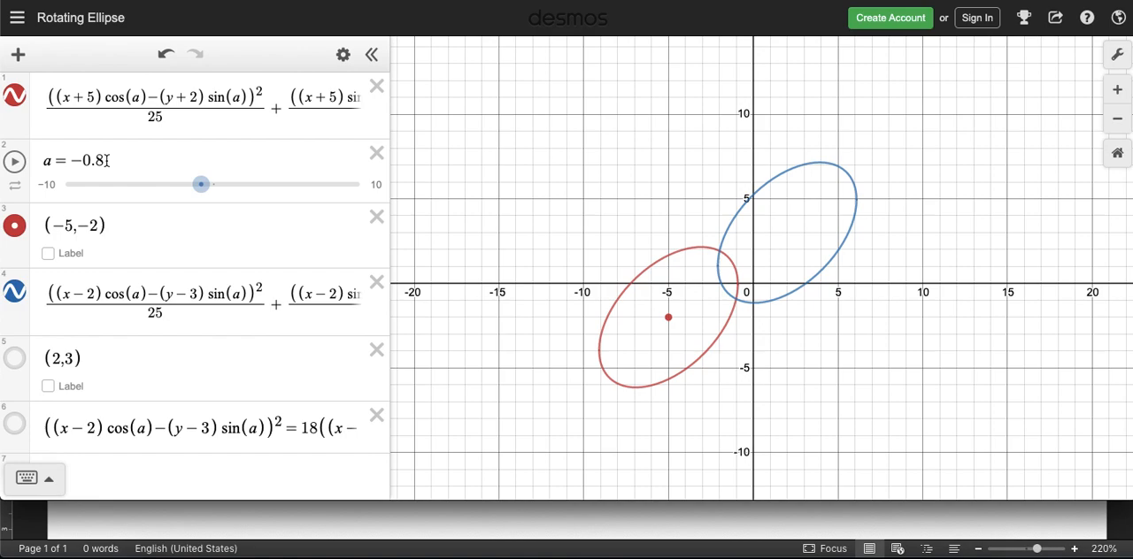
Step: Enter more precise rotation values for a, trying −0.875 and settling on −0.81
left_click(106, 161)
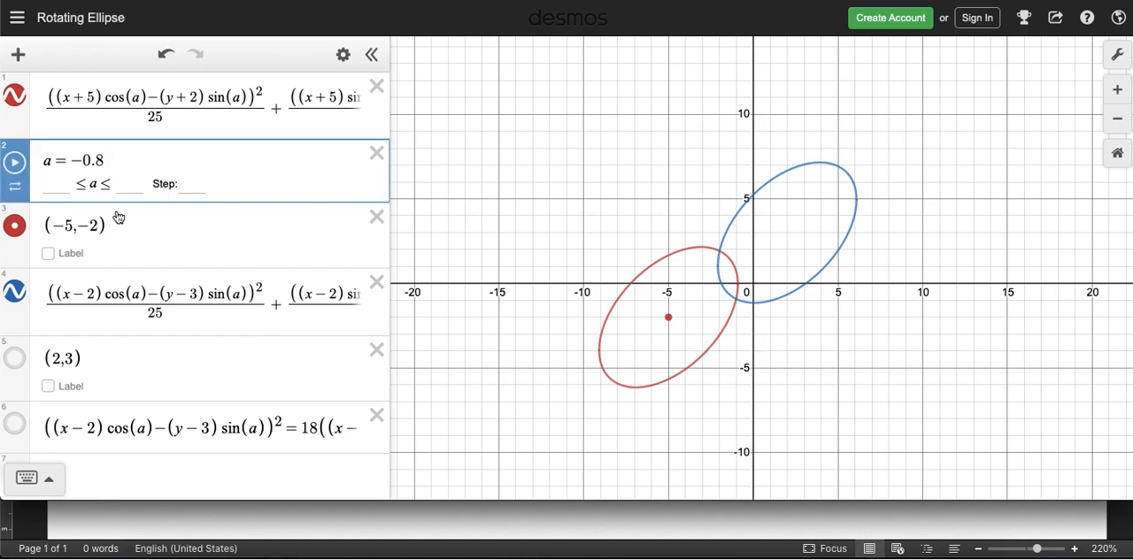
type("75")
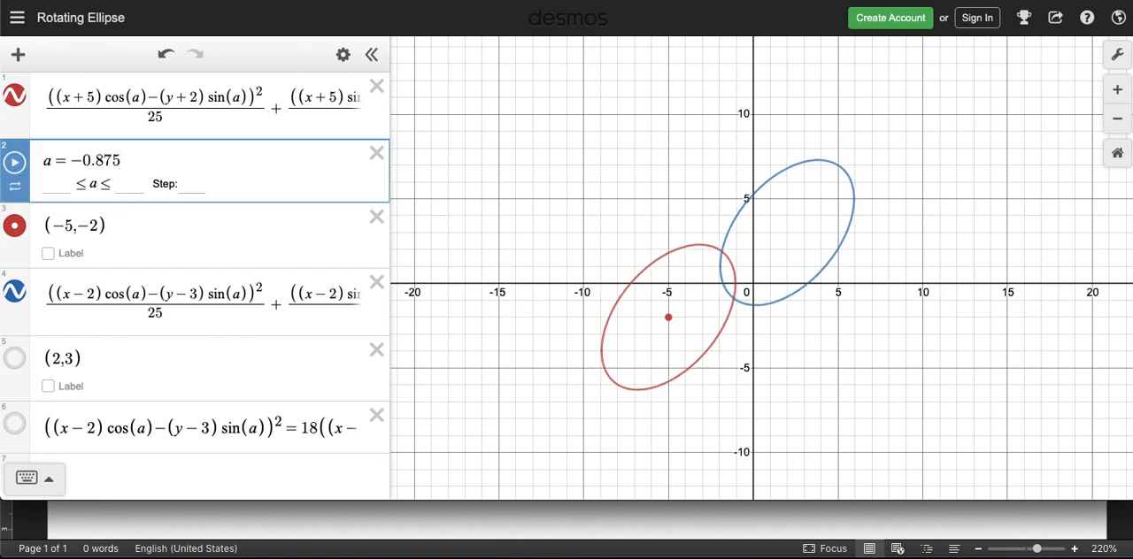
key("BackSpace")
key("BackSpace")
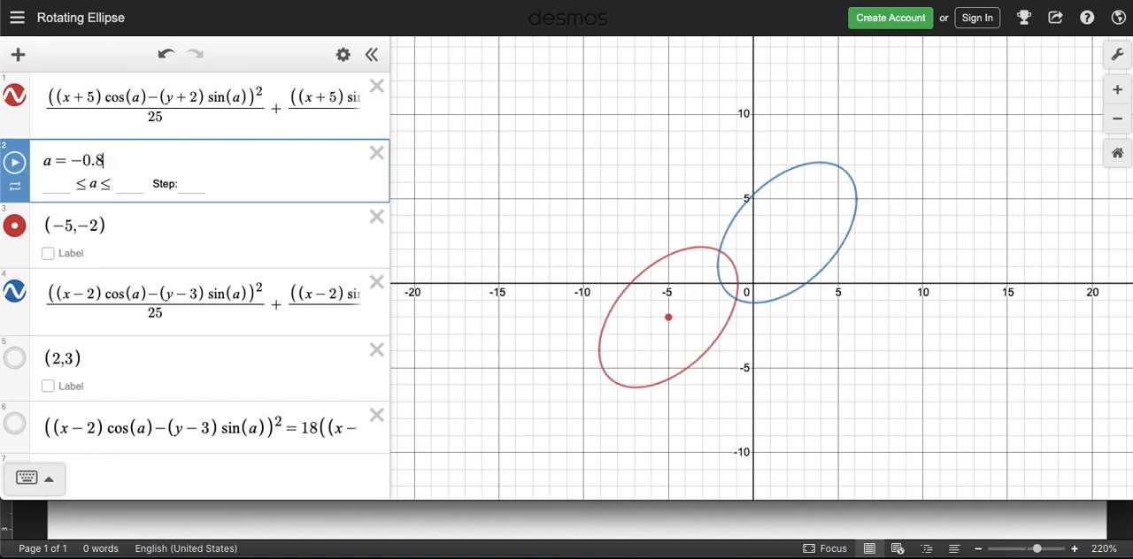
type("1")
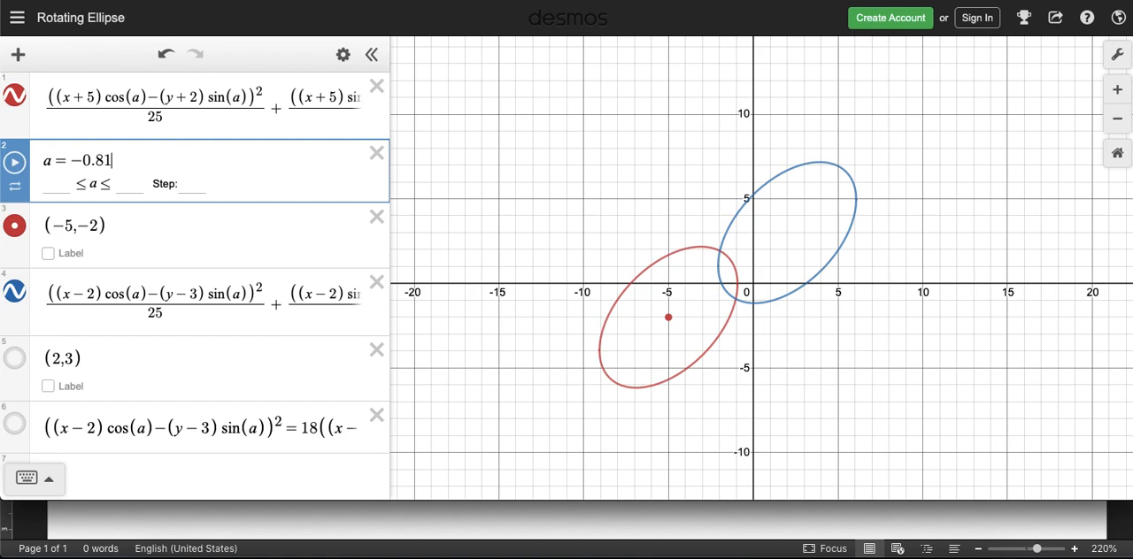
left_click(158, 252)
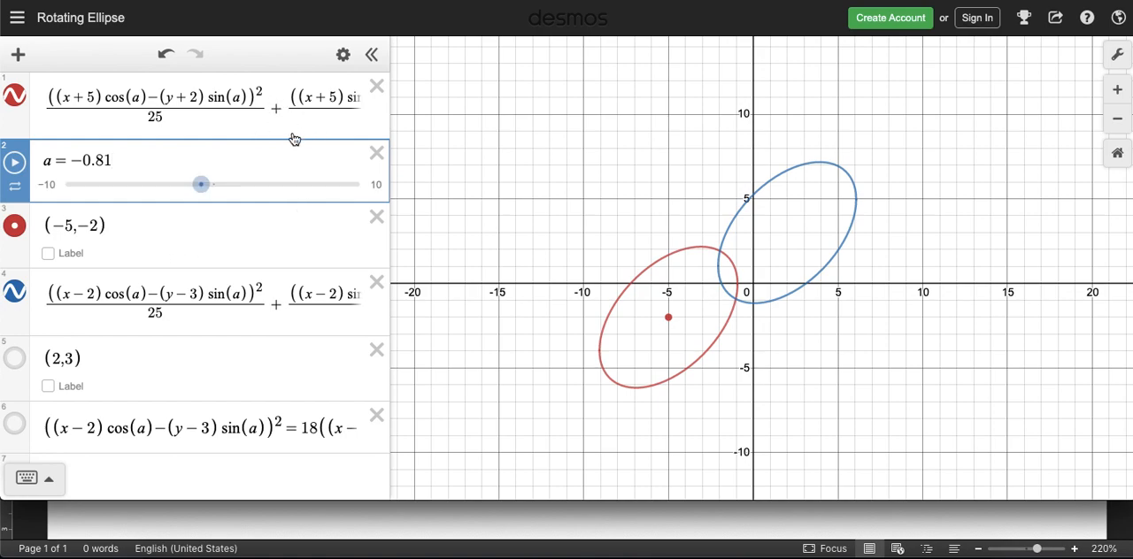
Step: Hide both ellipses and widen the expression list until the full equations fit
scroll(295, 138, "down", 1)
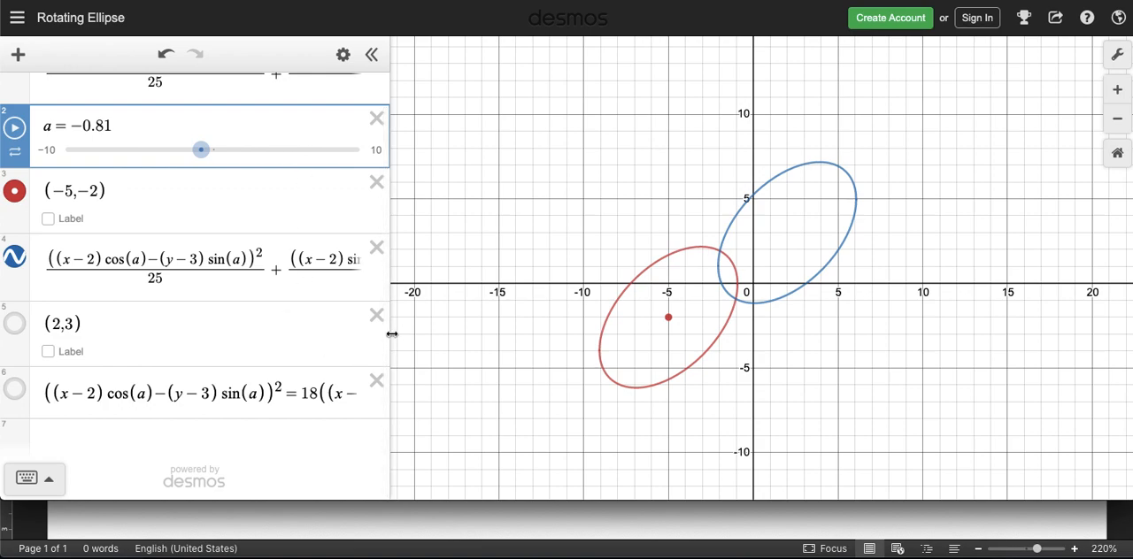
left_click(22, 268)
scroll(68, 228, "up", 1)
left_click(15, 96)
left_click_drag(391, 250, 681, 246)
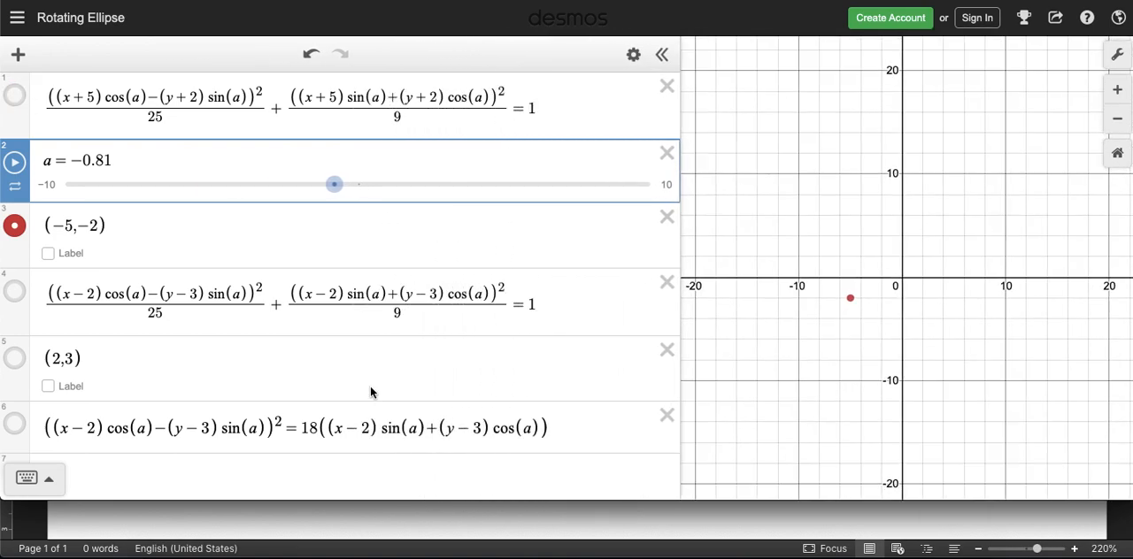
Step: Show the rotated parabola from expression 6 and rotate it to a = −5.3
scroll(371, 392, "down", 1)
left_click(15, 391)
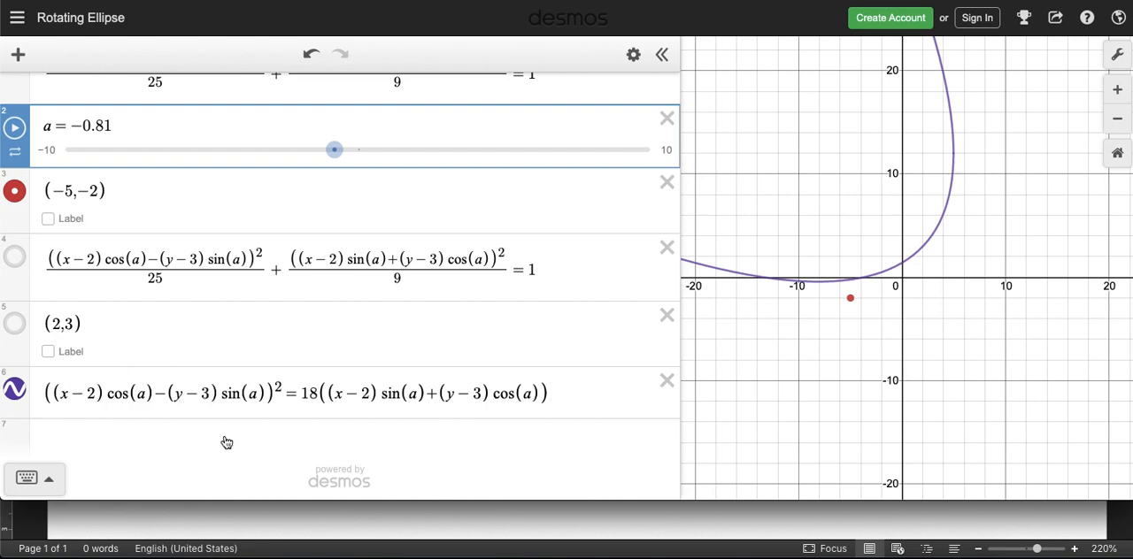
left_click_drag(334, 150, 197, 189)
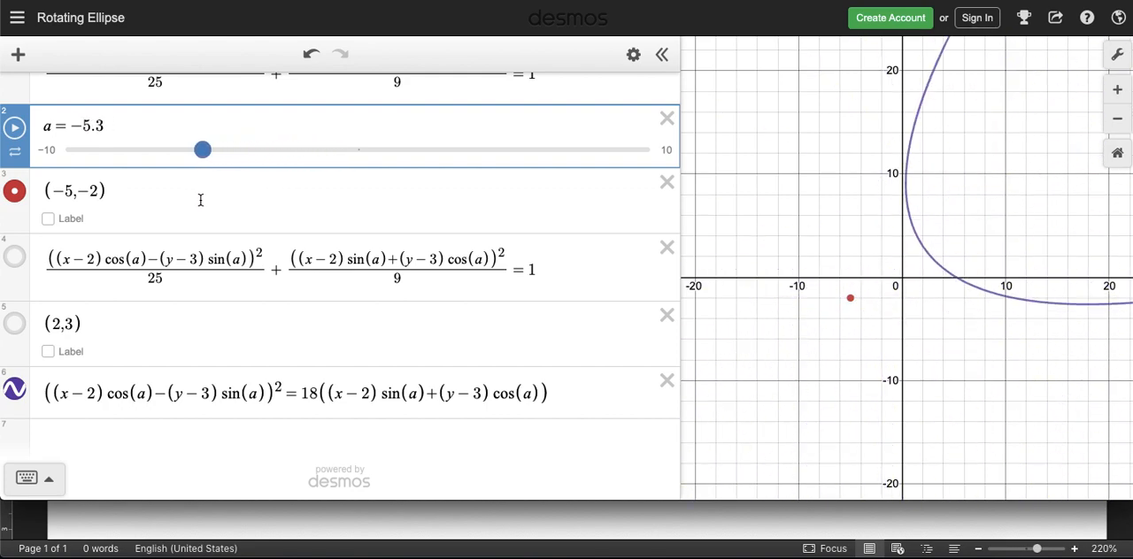
Step: Show the point (2,3), hide the point (−5, −2), and rotate the parabola about its vertex, ending at a = −5.3
left_click(14, 323)
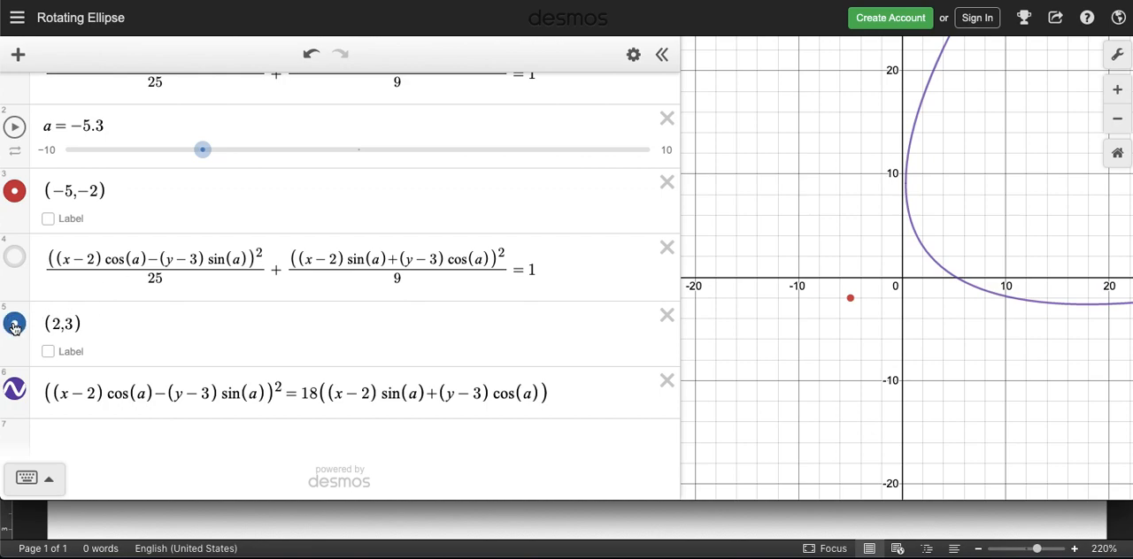
left_click(14, 191)
mouse_move(212, 157)
left_mouse_down()
mouse_move(266, 163)
mouse_move(139, 177)
mouse_move(202, 174)
left_mouse_up()
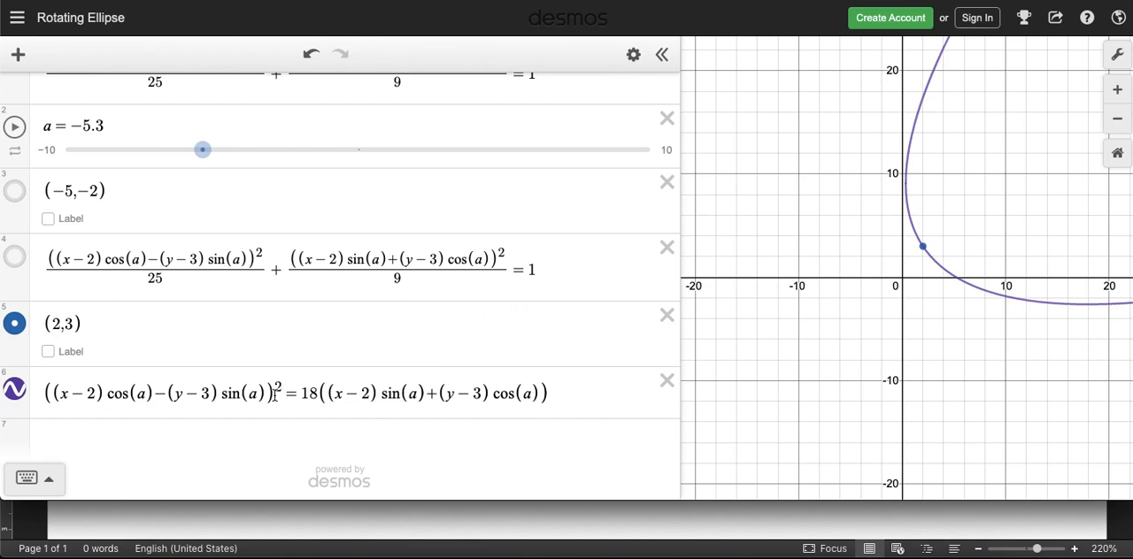
scroll(332, 244, "up", 1)
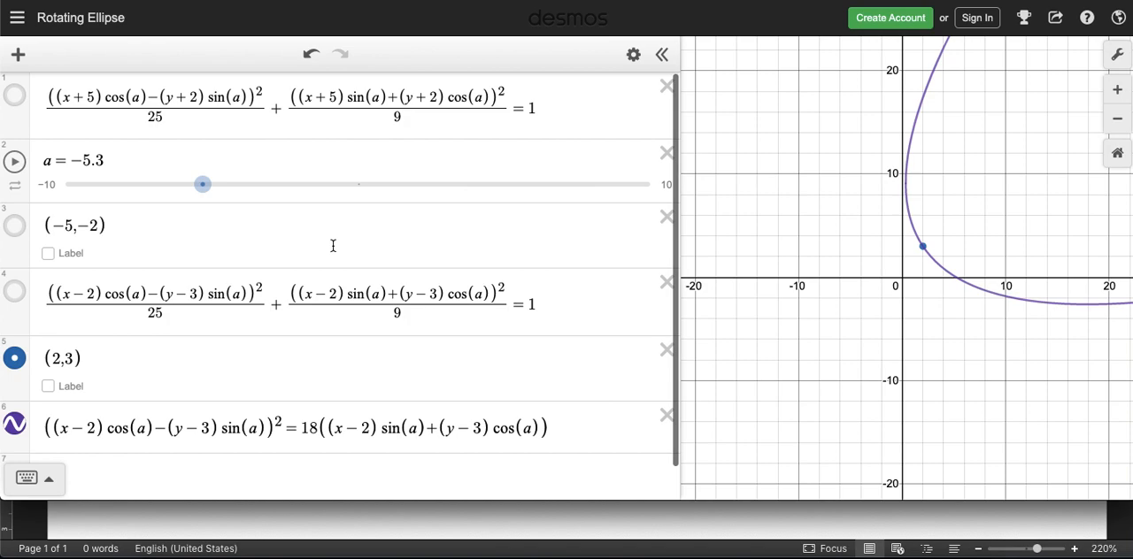